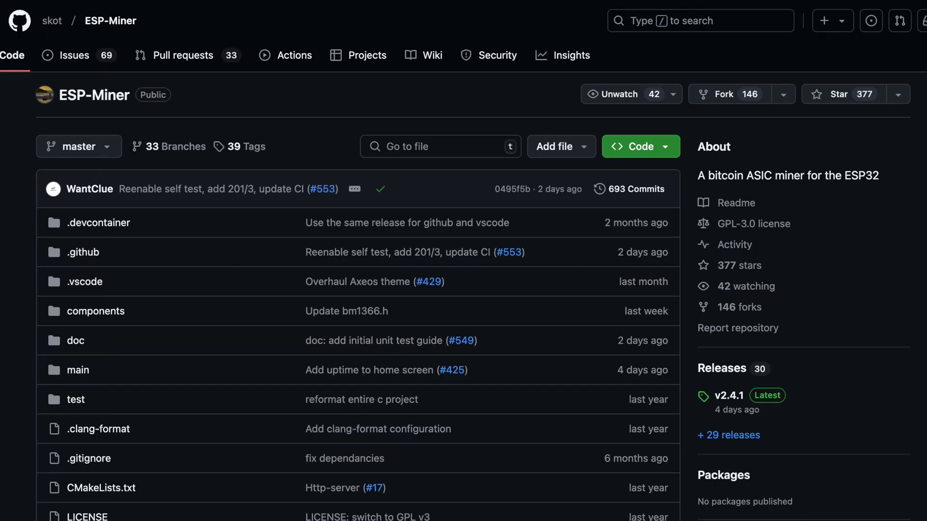
# Step: Jump to ESP-Miner's open pull requests with the g p shortcut
pyautogui.press('g')
pyautogui.press('p')
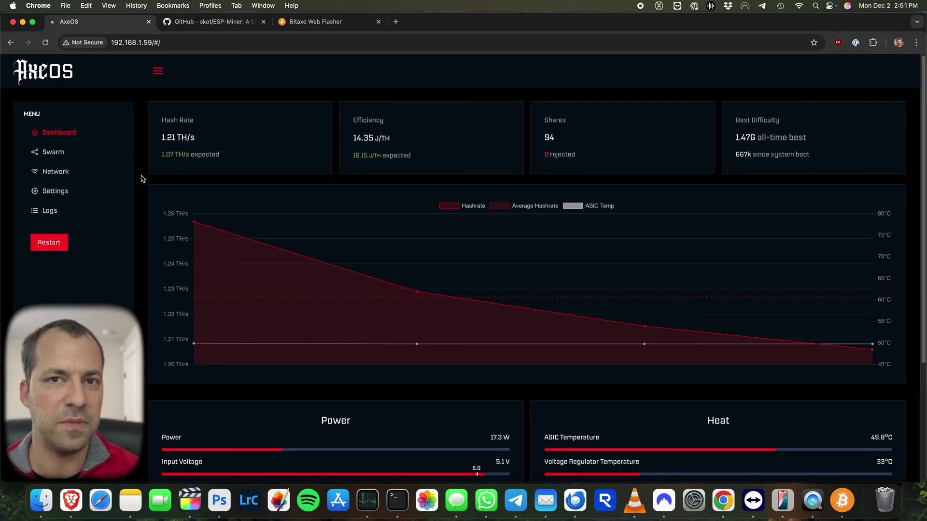
# Step: Open AxeOS Settings and highlight the current version v2.4.0
pyautogui.click(51, 193)
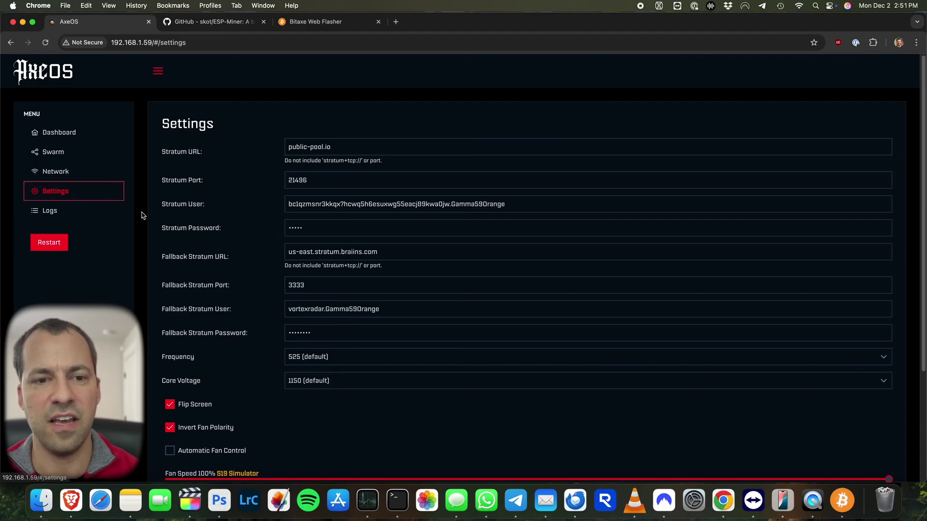
pyautogui.scroll(-3, 142, 215)
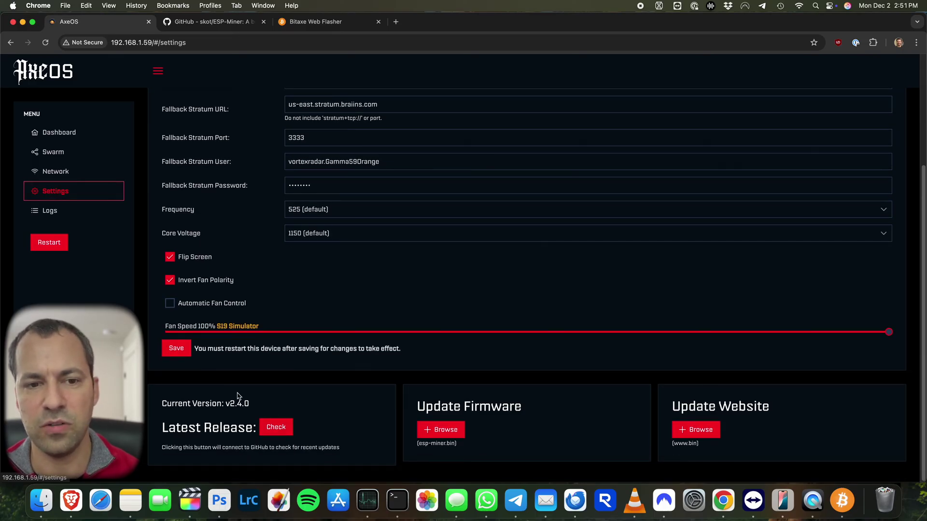
pyautogui.moveTo(226, 406); pyautogui.dragTo(249, 406)
pyautogui.click(254, 408)
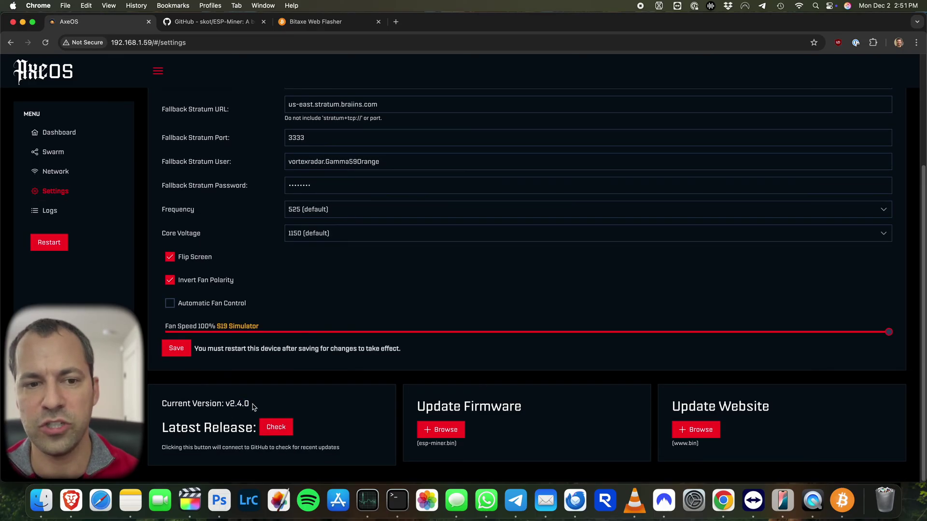
pyautogui.click(278, 432)
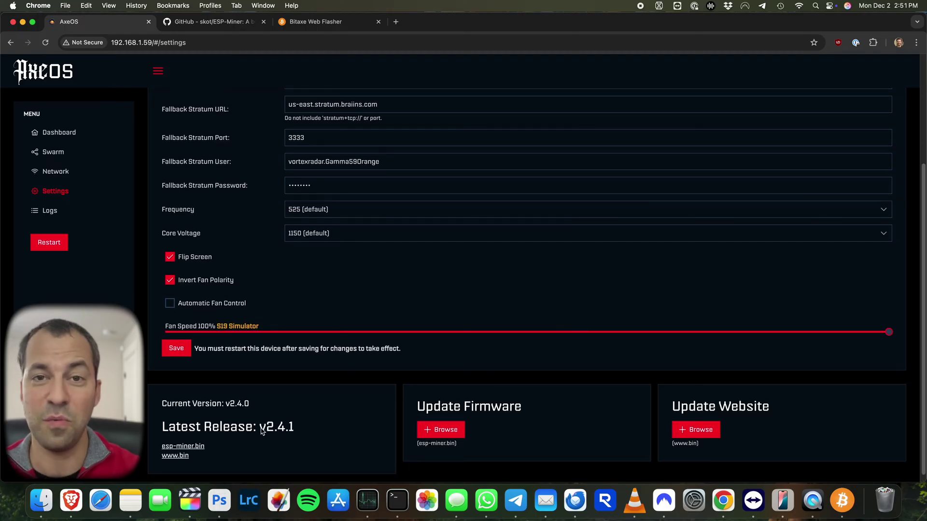
pyautogui.moveTo(261, 431); pyautogui.dragTo(300, 432)
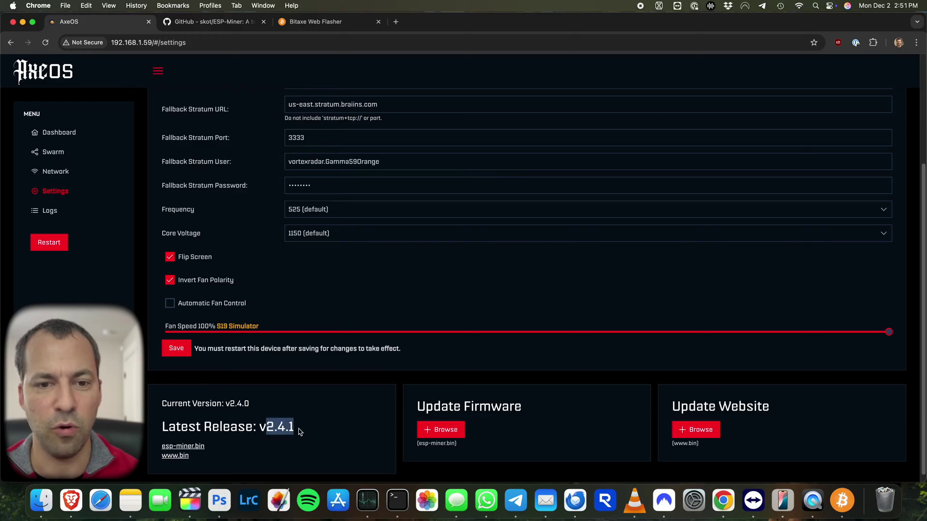
pyautogui.click(299, 432)
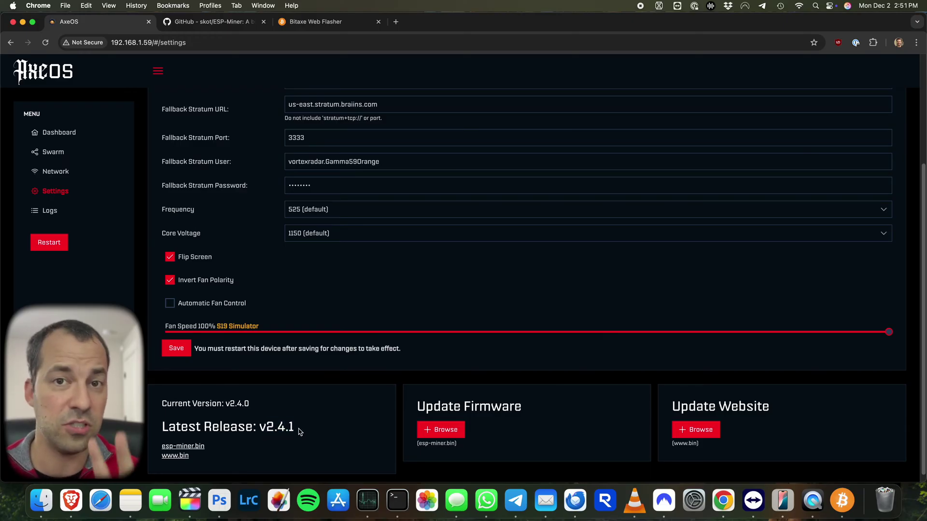
pyautogui.click(193, 450)
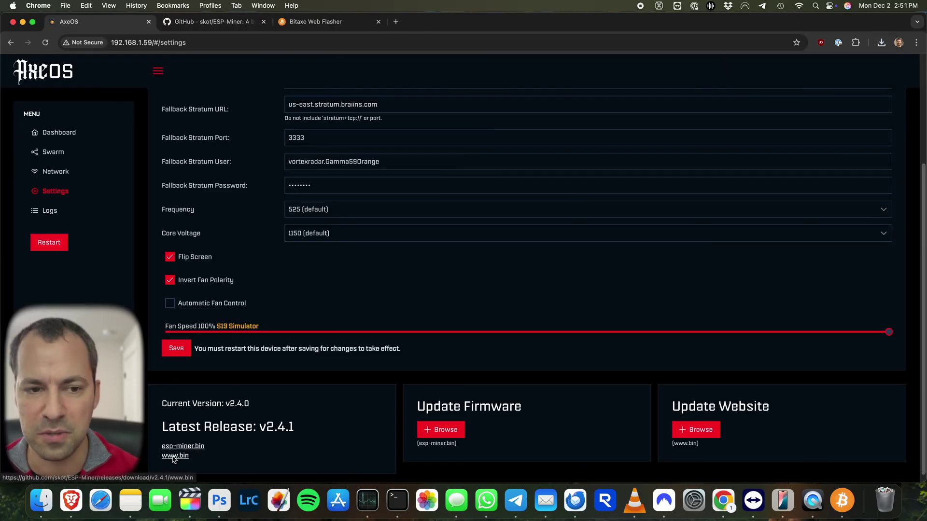
pyautogui.click(173, 456)
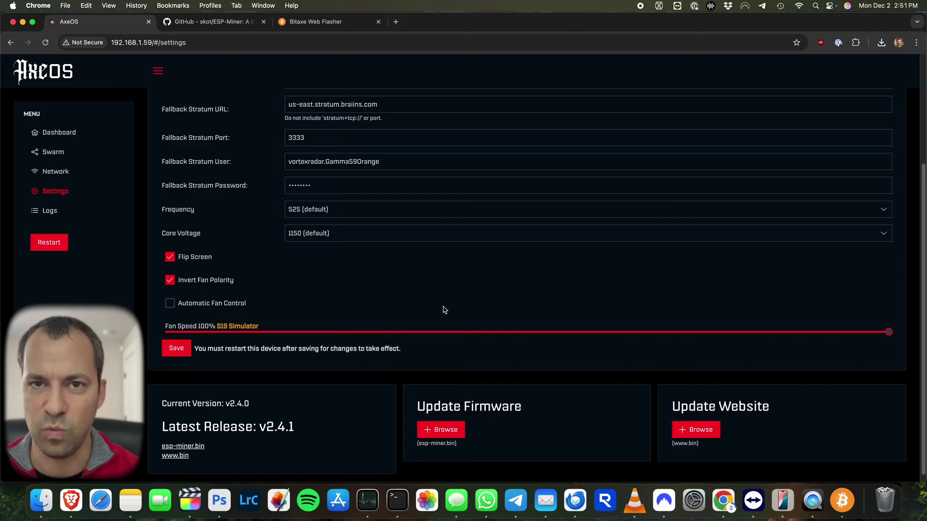
pyautogui.click(881, 45)
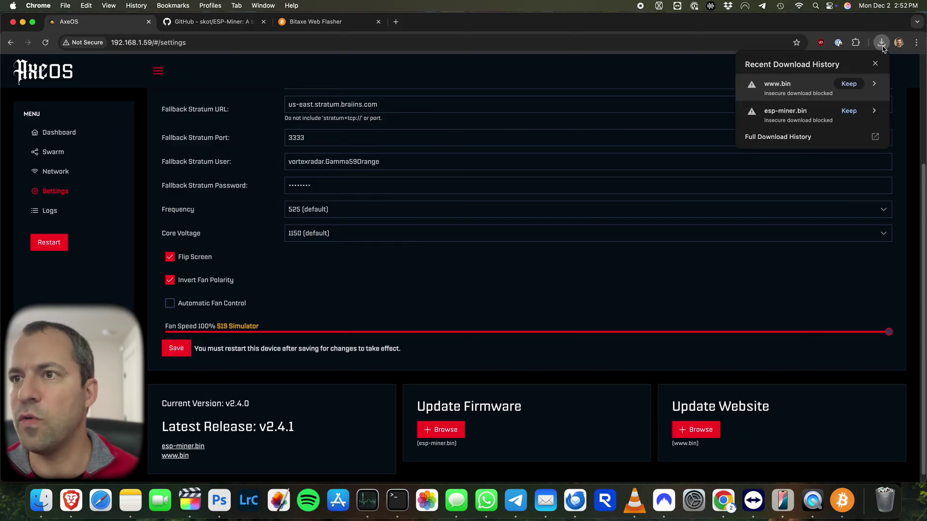
pyautogui.click(849, 85)
pyautogui.click(850, 109)
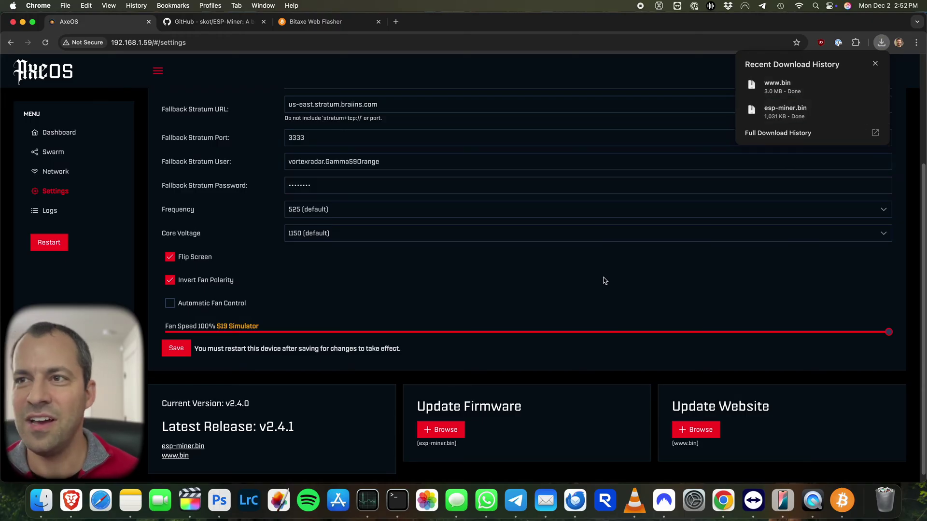
pyautogui.click(571, 290)
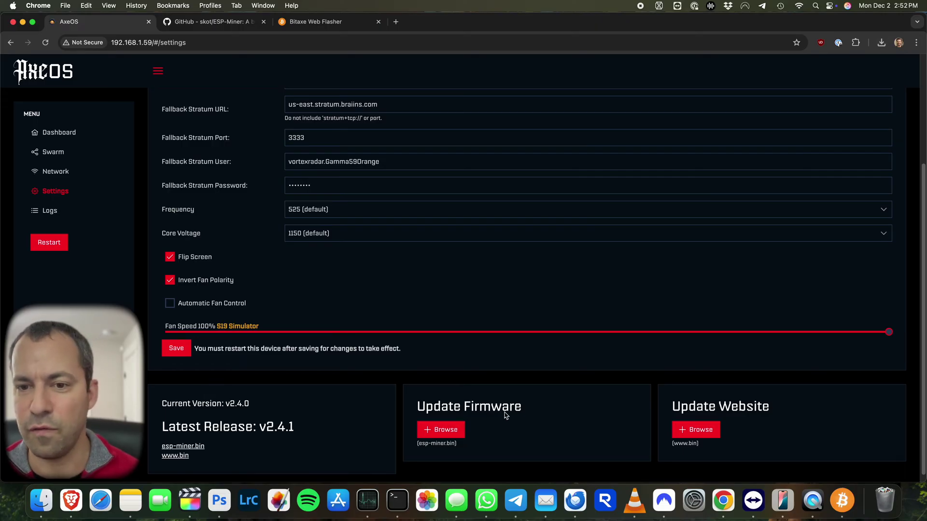
pyautogui.click(443, 434)
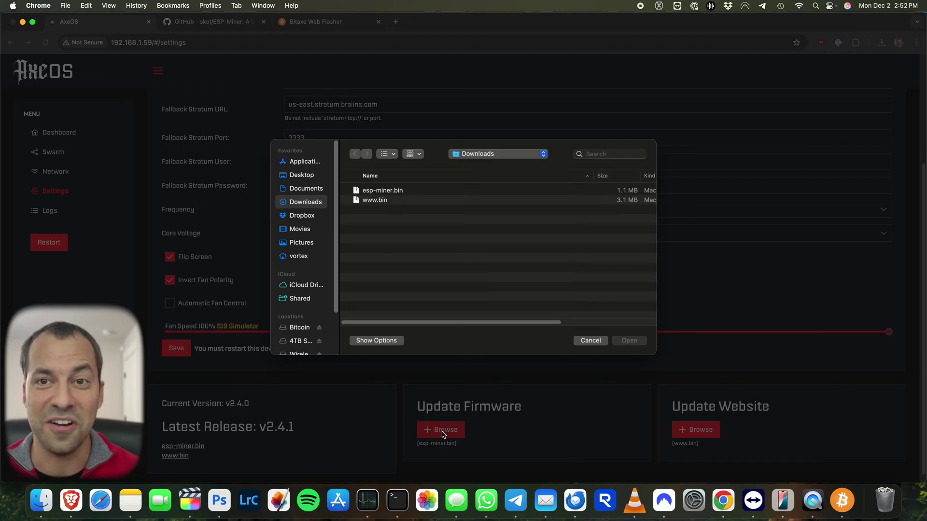
# Step: Upload esp-miner.bin from Downloads as the firmware update, then browse for the website file
pyautogui.click(373, 192)
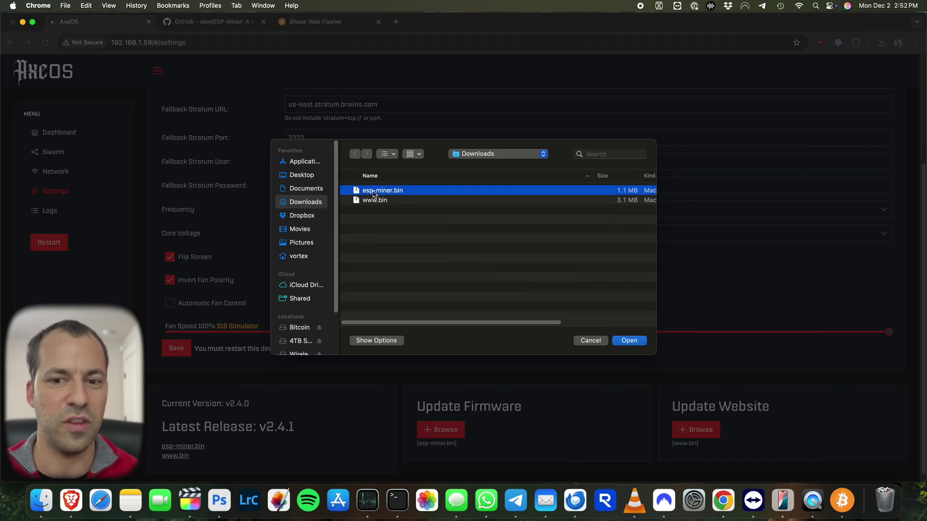
pyautogui.click(630, 340)
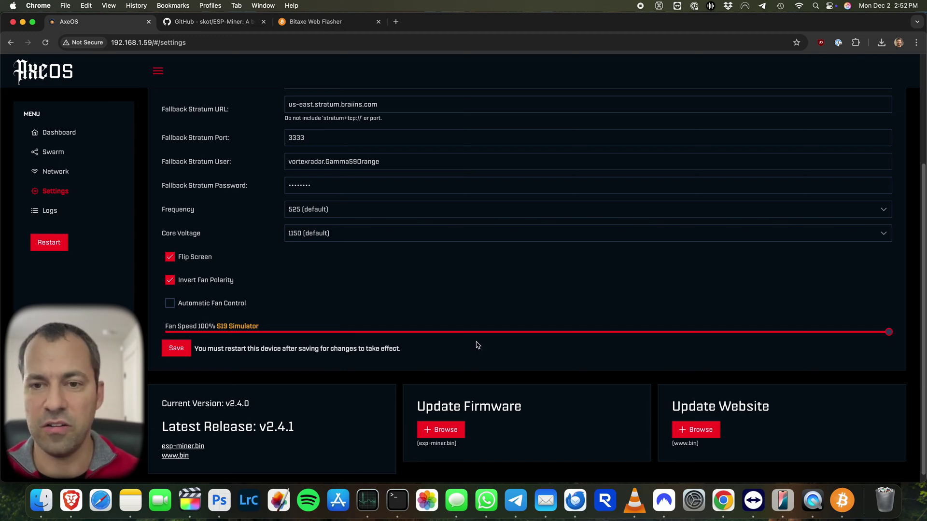
pyautogui.click(700, 429)
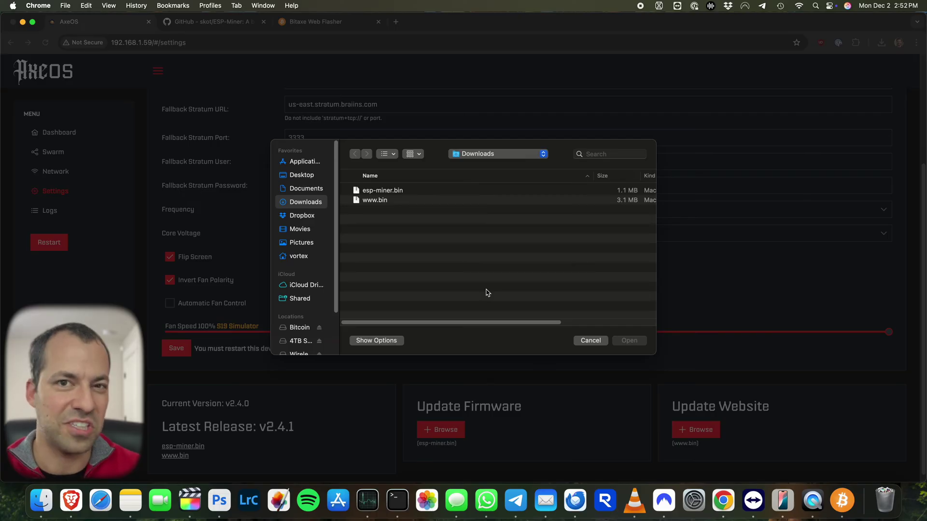
pyautogui.click(374, 200)
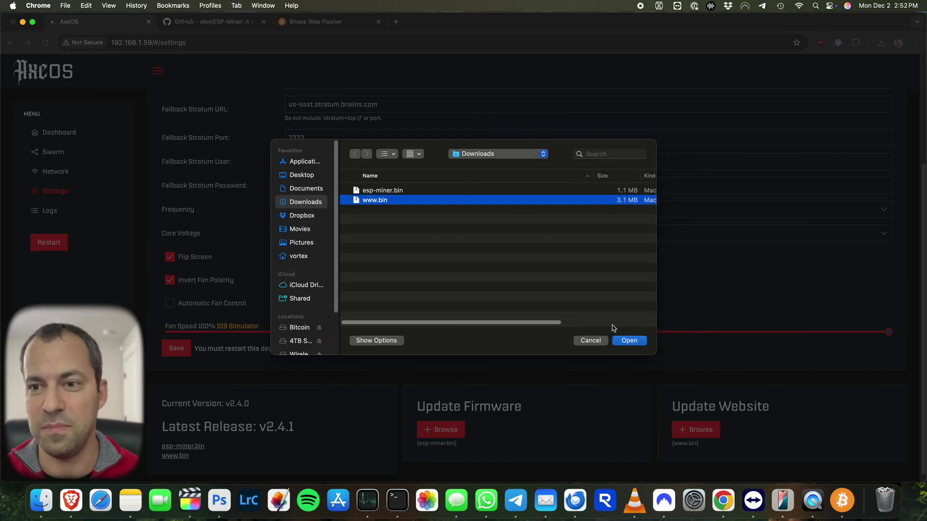
pyautogui.click(629, 340)
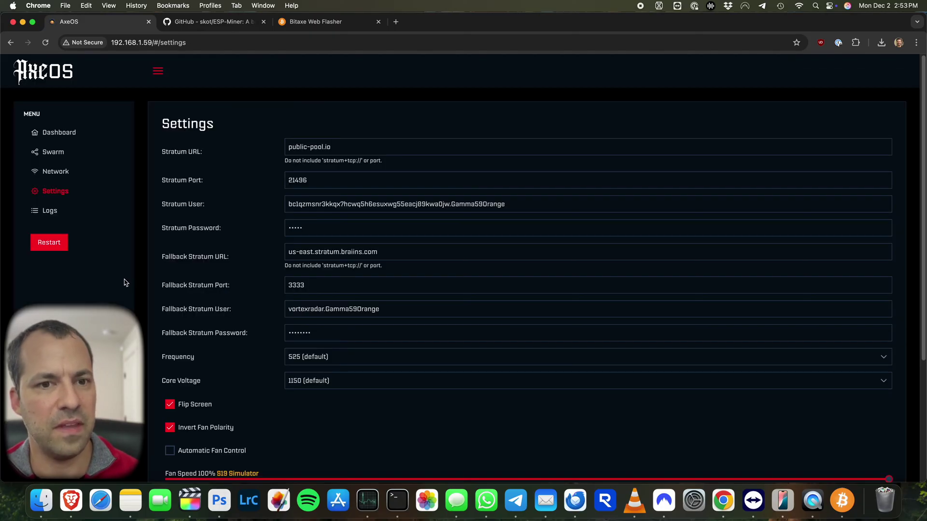
# Step: Highlight the new current version 2.4.1, then return to the ESP-Miner GitHub tab
pyautogui.scroll(-4, 141, 288)
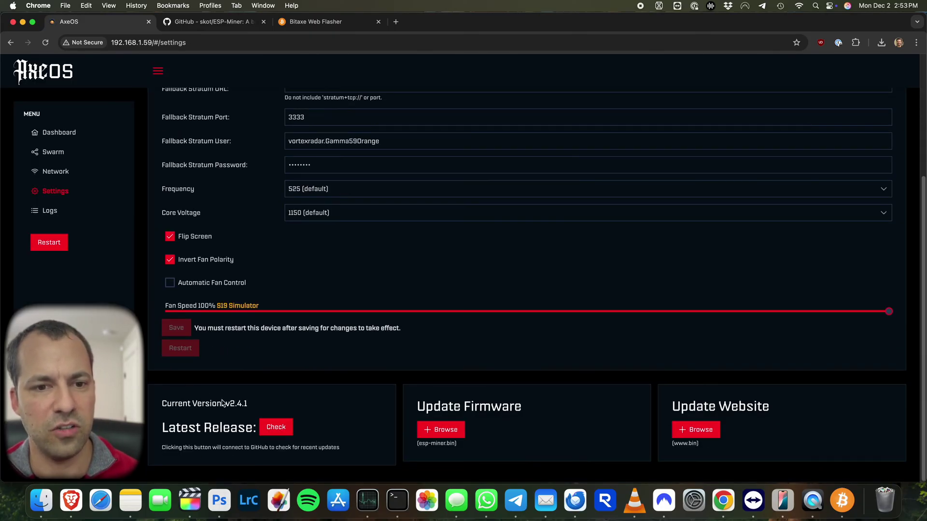
pyautogui.moveTo(230, 405); pyautogui.dragTo(252, 408)
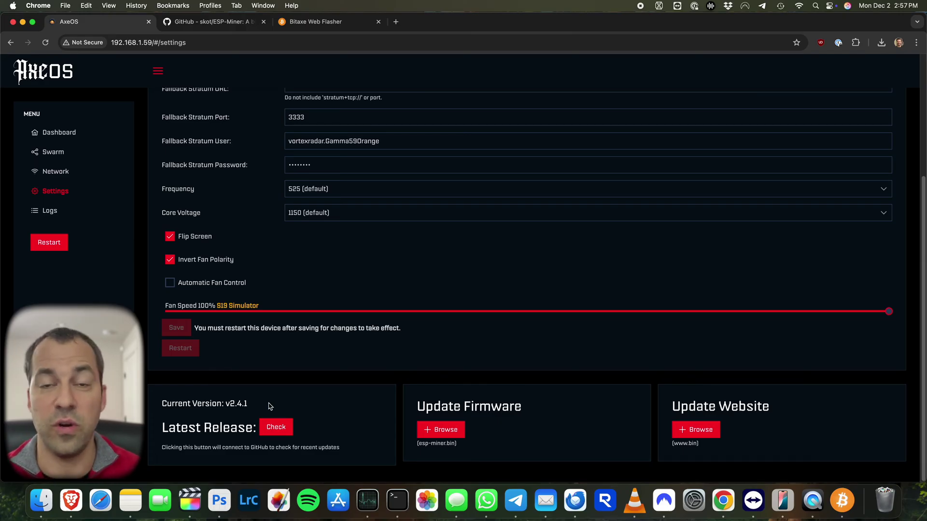
pyautogui.click(212, 21)
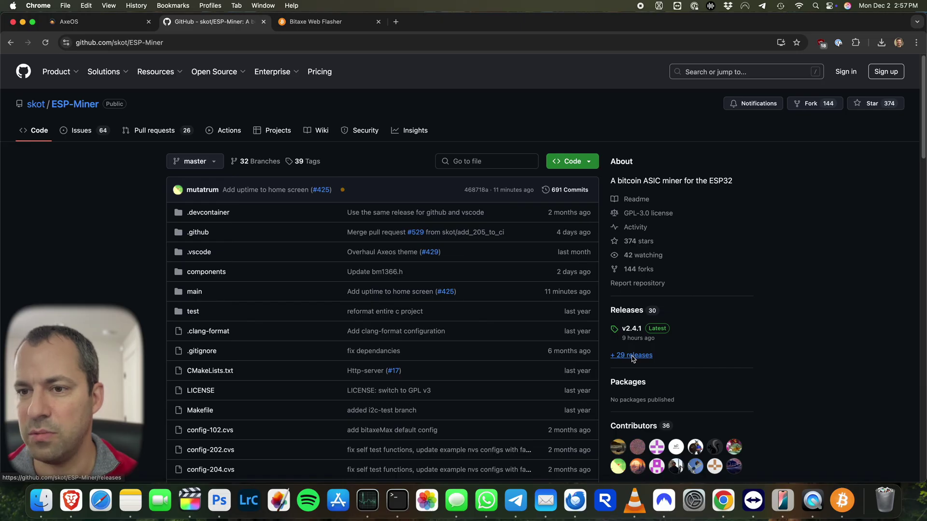
# Step: View the v2.4.1 release's assets, then go back and open the full Releases list
pyautogui.click(632, 330)
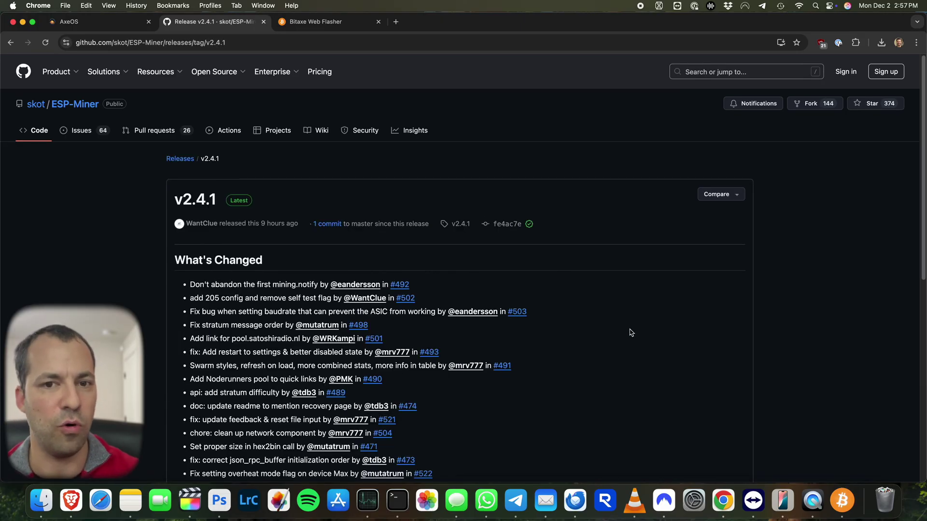
pyautogui.scroll(-7, 623, 343)
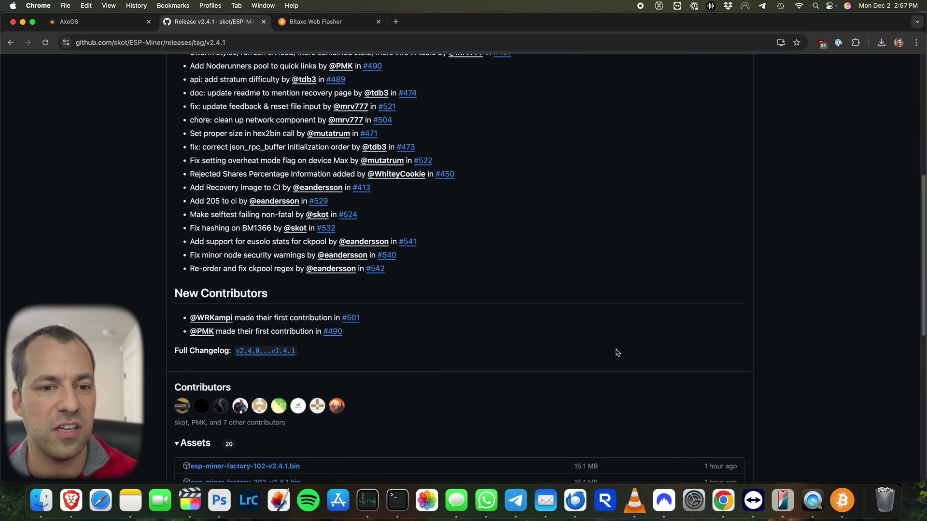
pyautogui.scroll(-8, 617, 353)
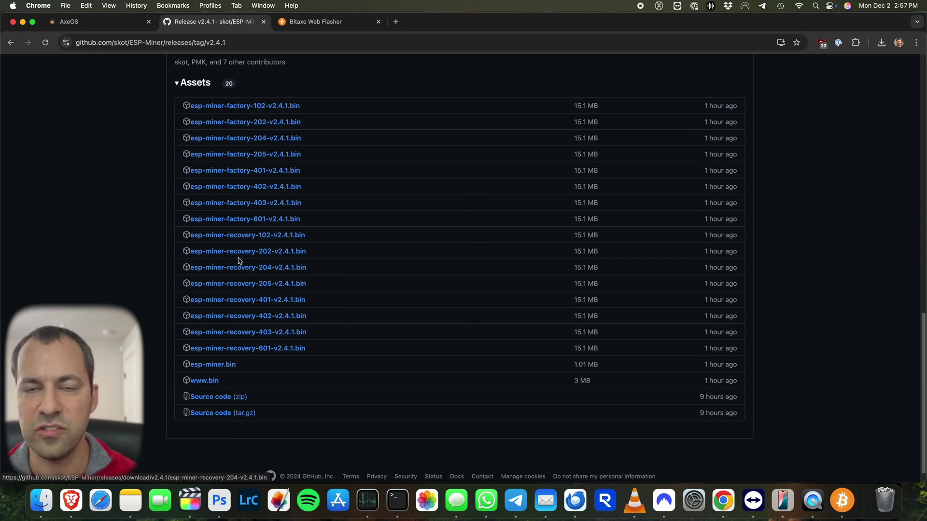
pyautogui.press('super+bracketleft')
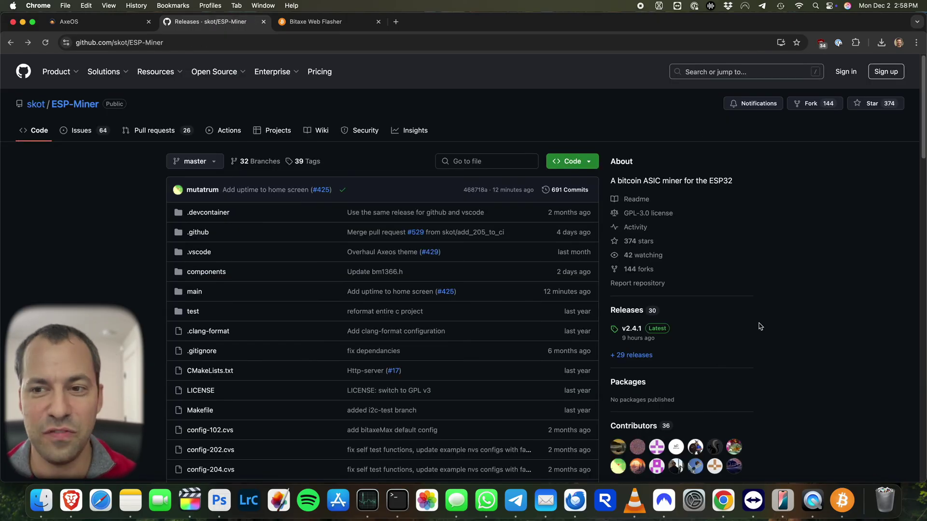
pyautogui.click(630, 313)
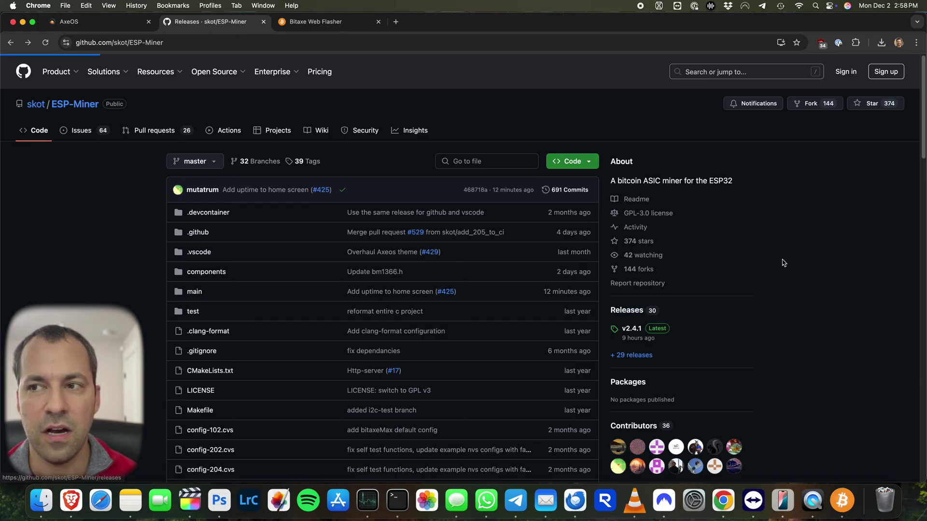
# Step: Expand the v2.3.0 release's 11 assets, then switch to the Bitaxe Web Flasher tab
pyautogui.moveTo(923, 81); pyautogui.dragTo(910, 374)
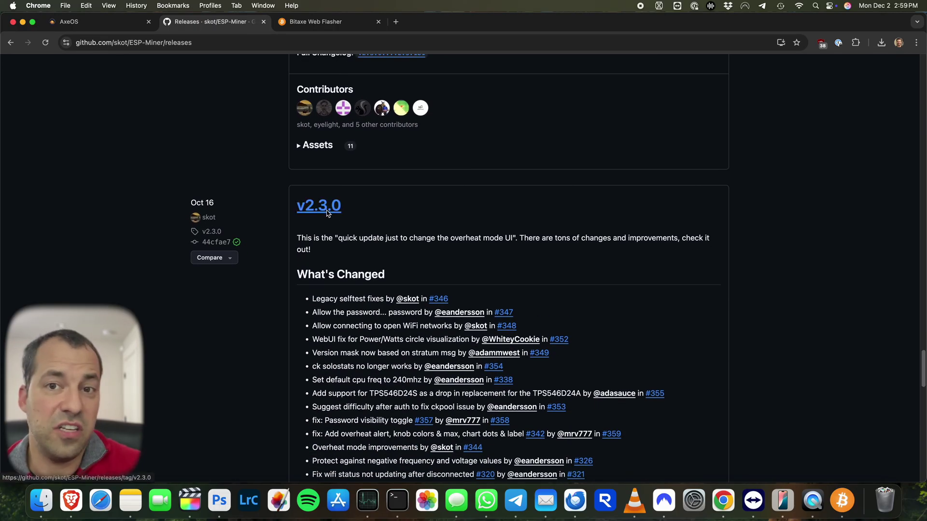
pyautogui.scroll(-12, 756, 304)
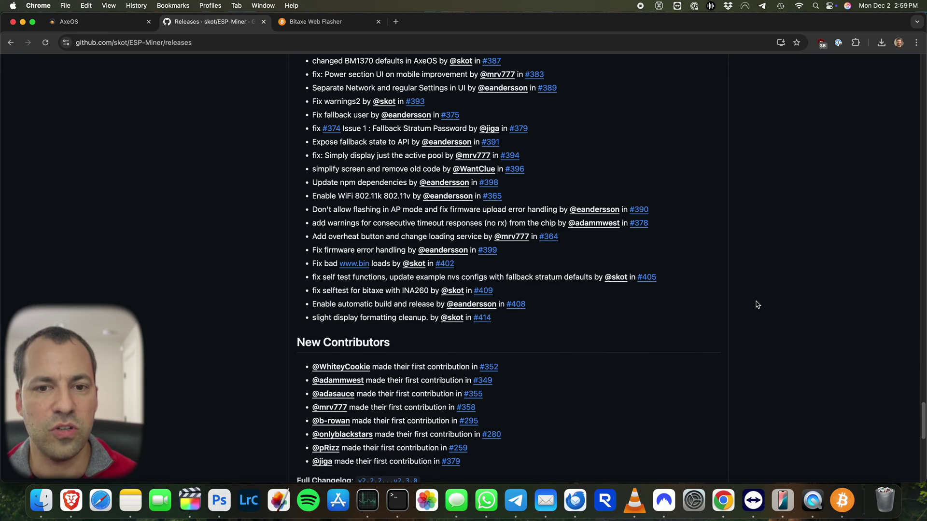
pyautogui.scroll(-6, 756, 305)
pyautogui.scroll(1, 217, 212)
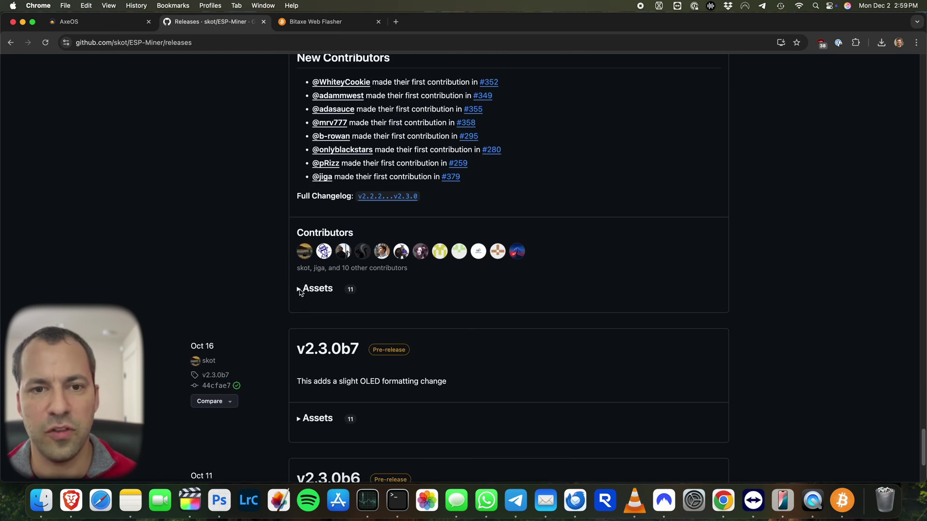
pyautogui.click(299, 290)
pyautogui.scroll(-1, 259, 293)
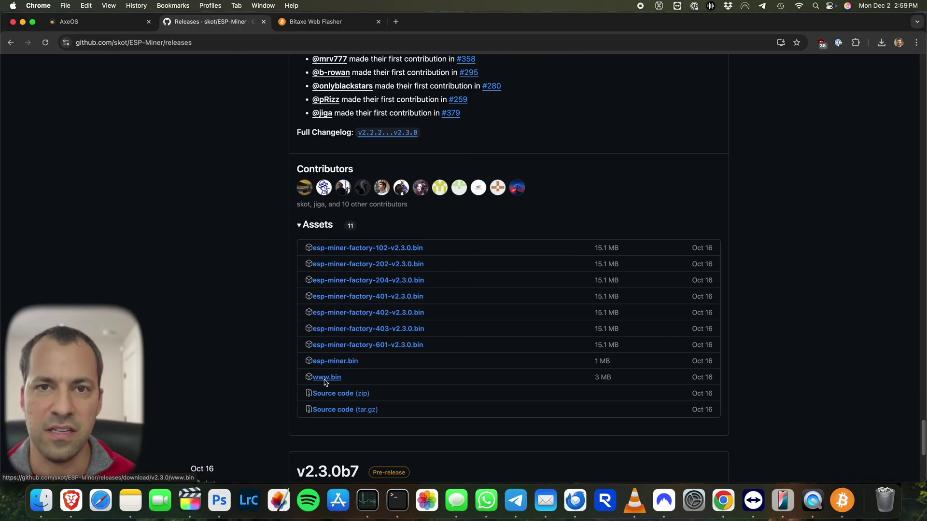
pyautogui.hotkey('ctrl', 'Tab')
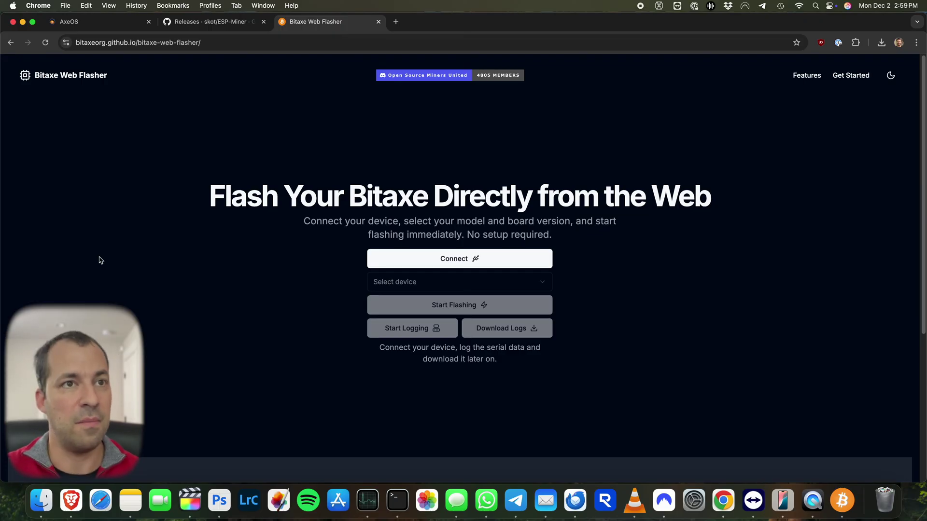
# Step: Connect the flasher to the Bitaxe via the USB JTAG/serial debug unit port
pyautogui.click(193, 43)
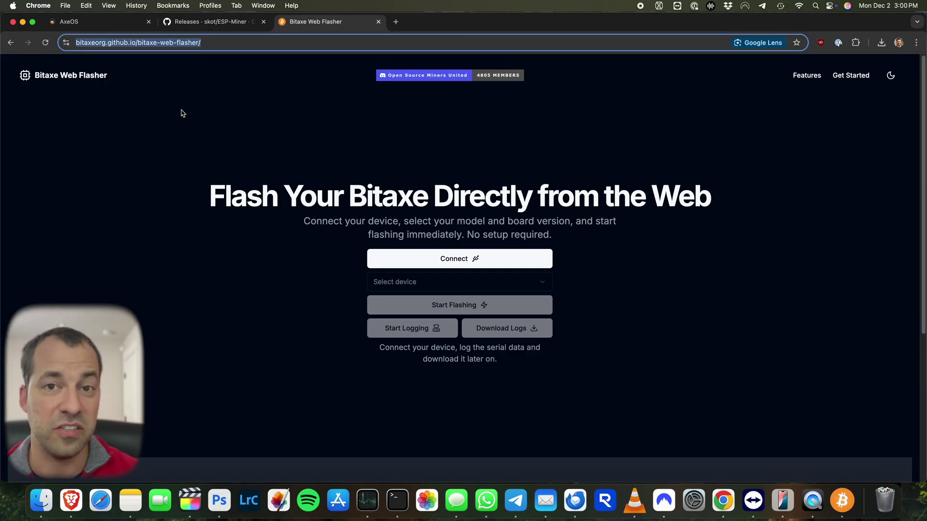
pyautogui.click(167, 252)
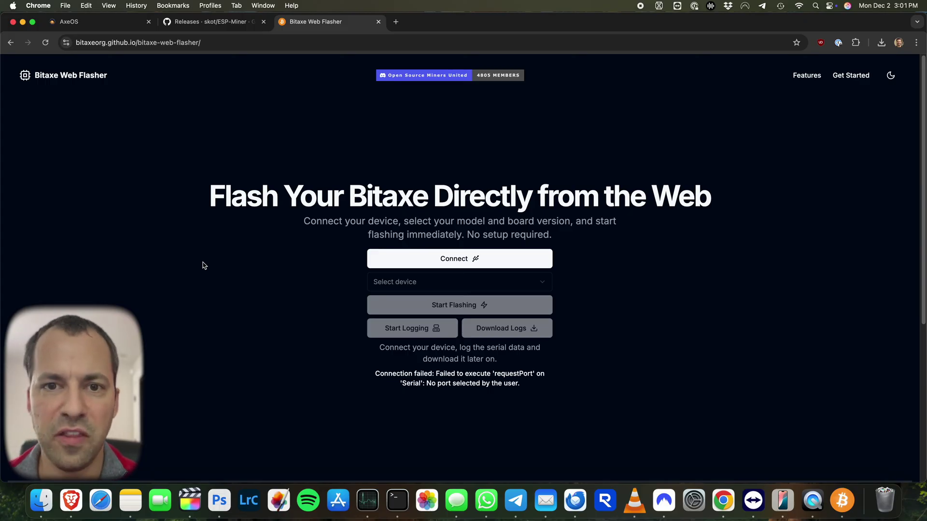
pyautogui.click(388, 263)
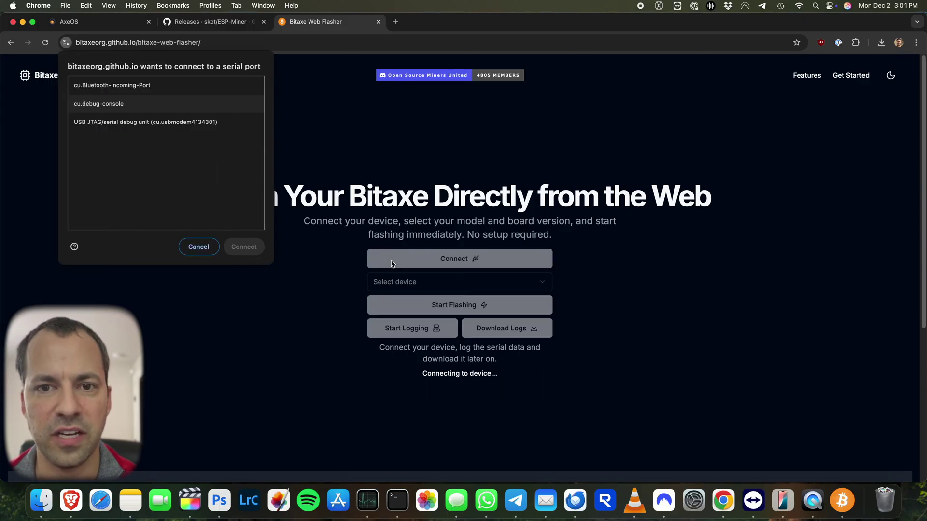
pyautogui.click(112, 125)
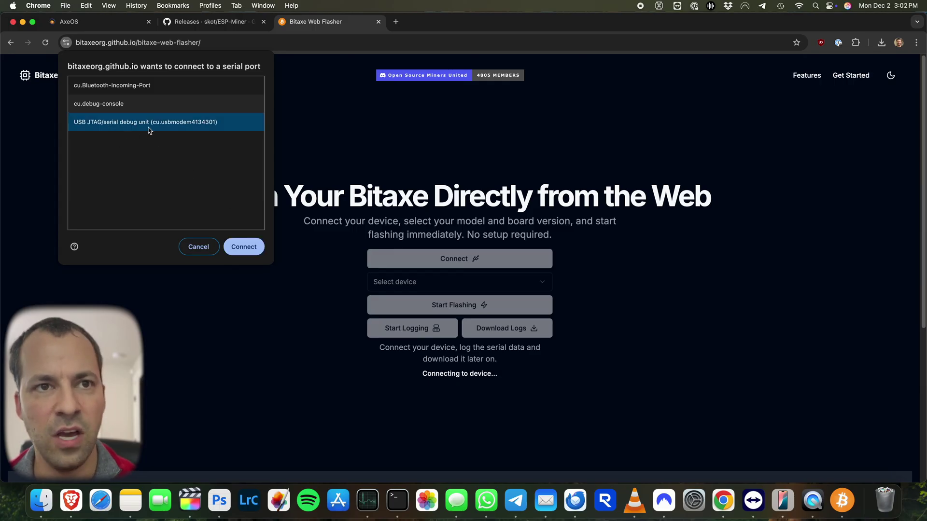
pyautogui.click(244, 248)
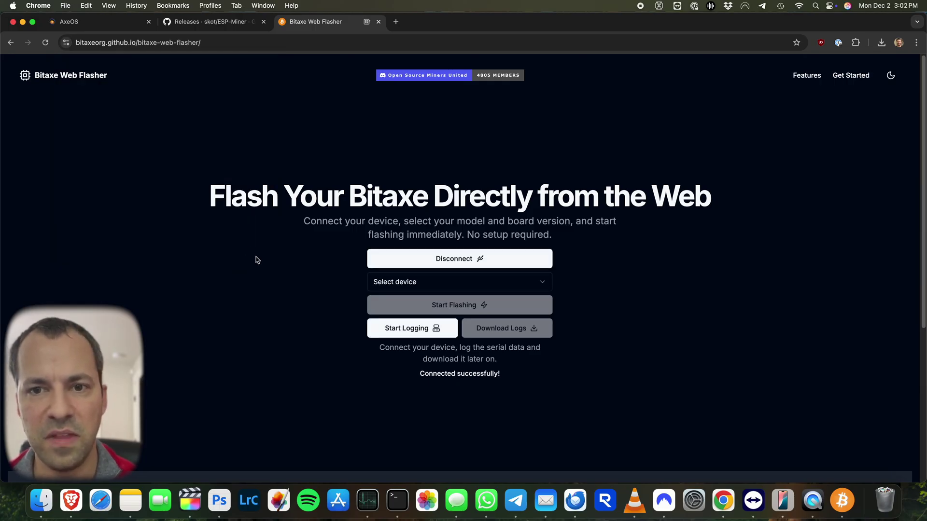
# Step: Select device Gamma, board version 601 and firmware version 2.4.1
pyautogui.click(396, 287)
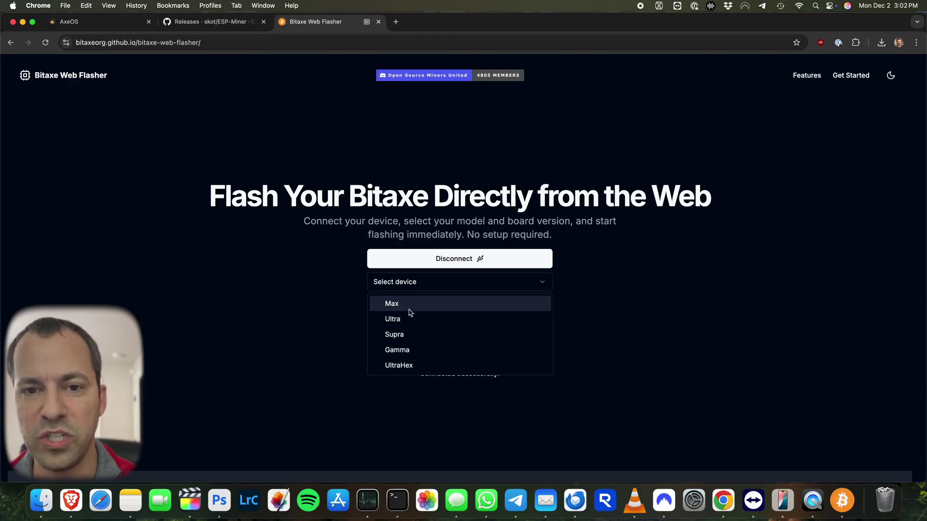
pyautogui.click(418, 354)
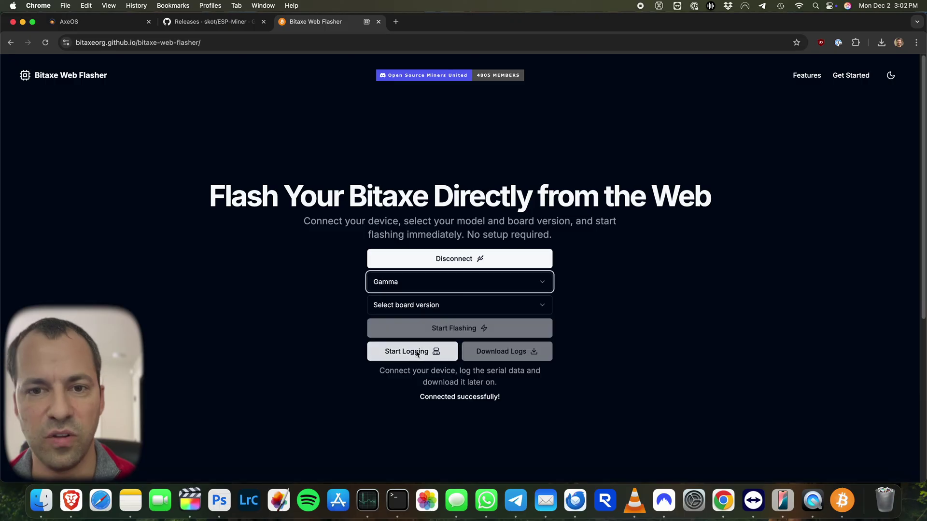
pyautogui.click(408, 311)
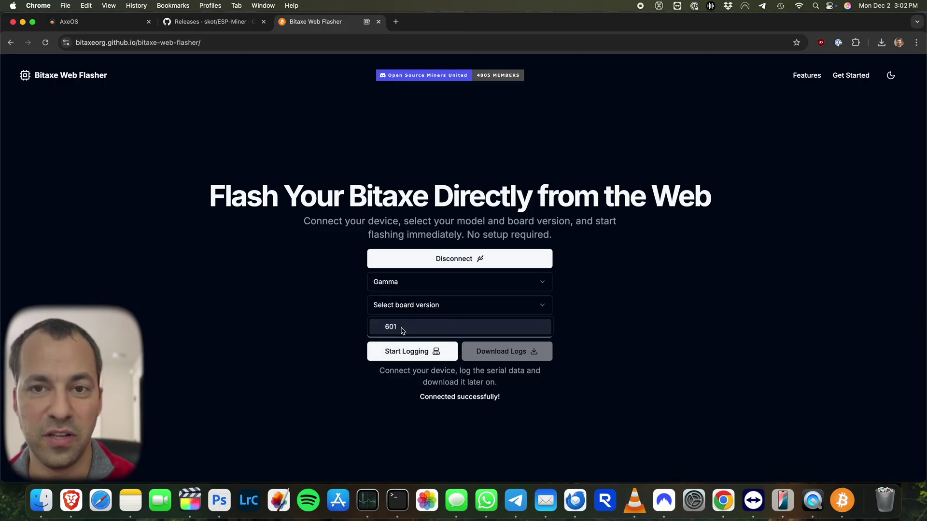
pyautogui.click(402, 330)
pyautogui.click(401, 330)
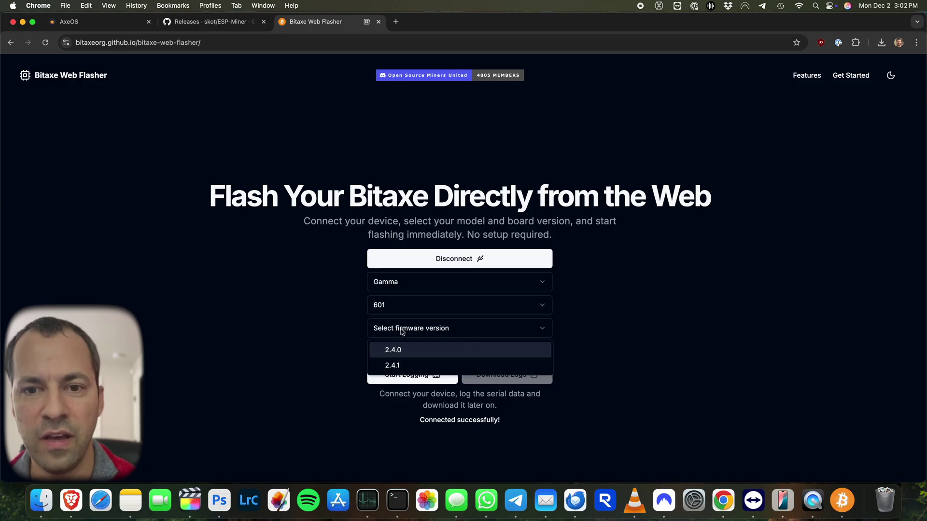
pyautogui.click(409, 366)
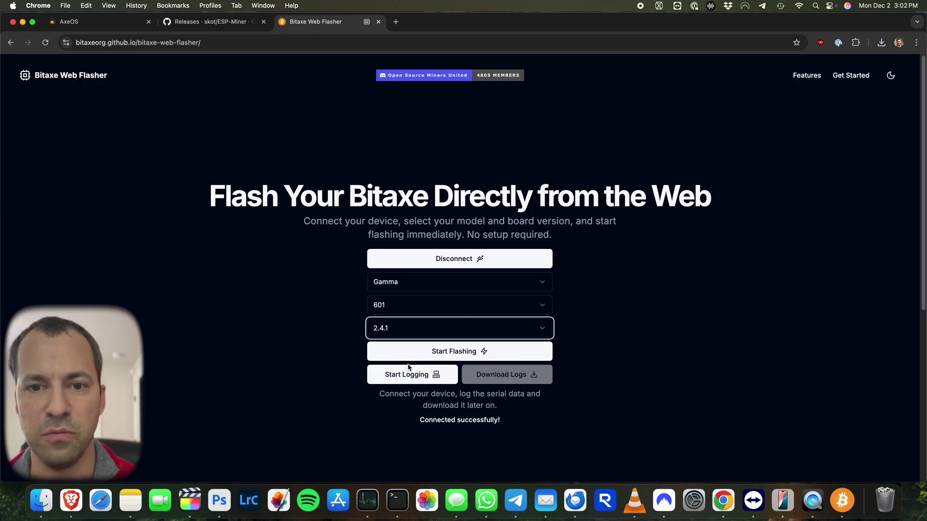